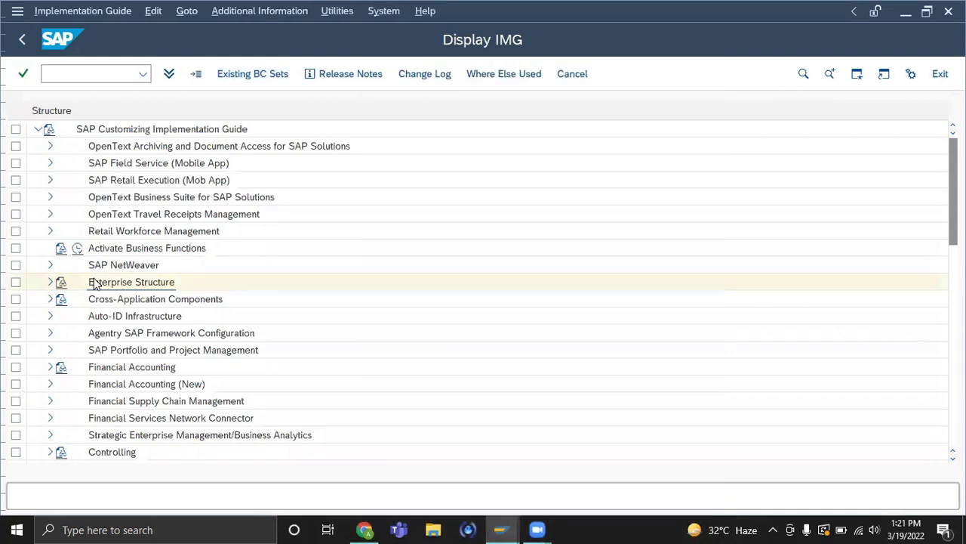
Step: Run Edit, Copy, Delete, Check Company Code under Enterprise Structure > Definition > Financial Accounting
left_click(51, 282)
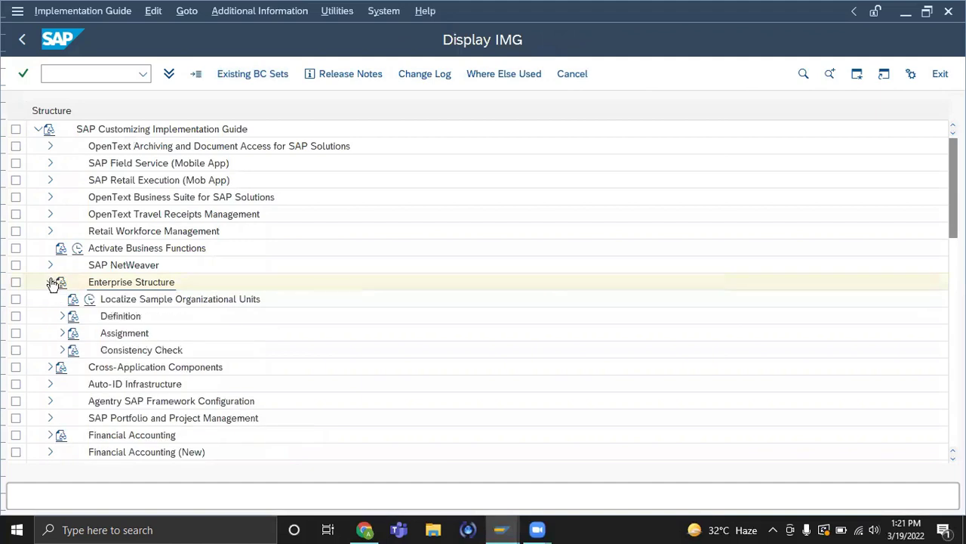
left_click(64, 316)
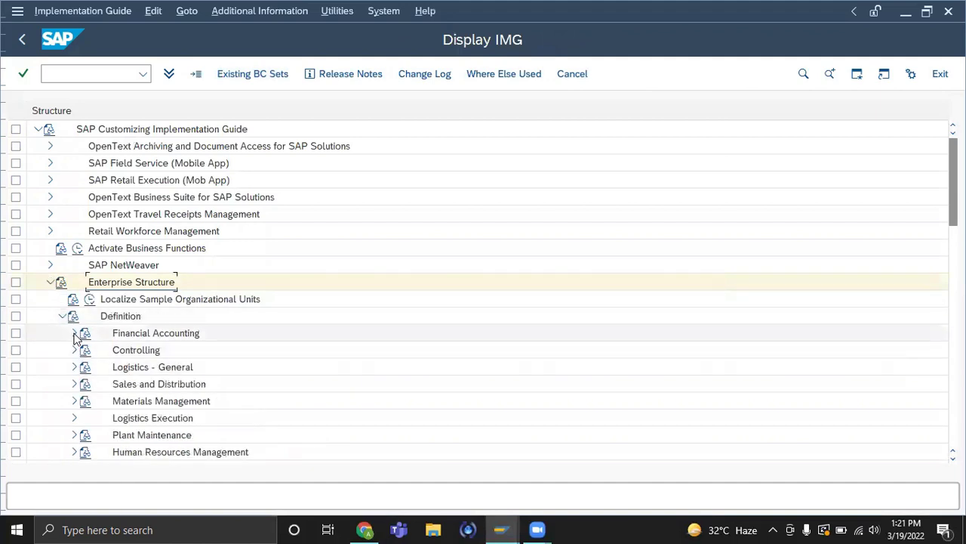
left_click(74, 333)
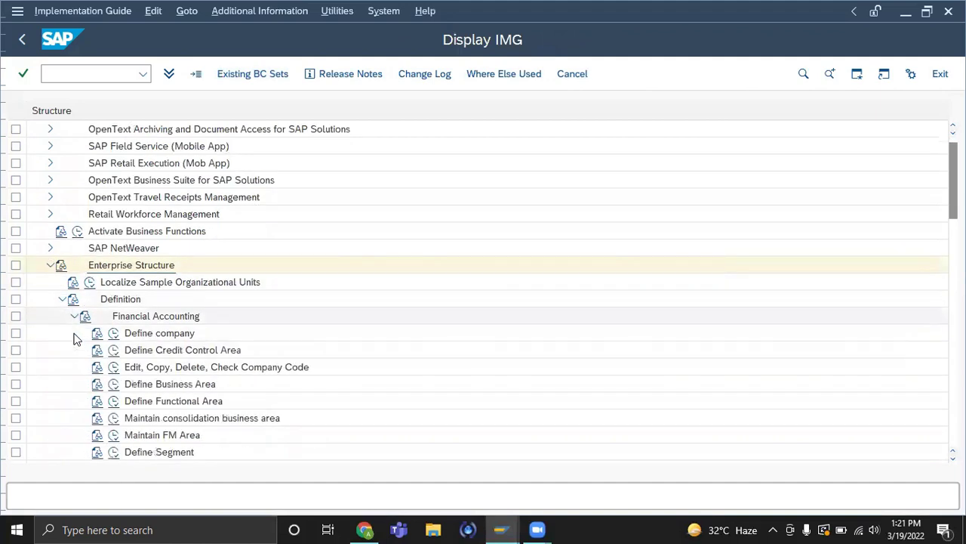
left_click(114, 368)
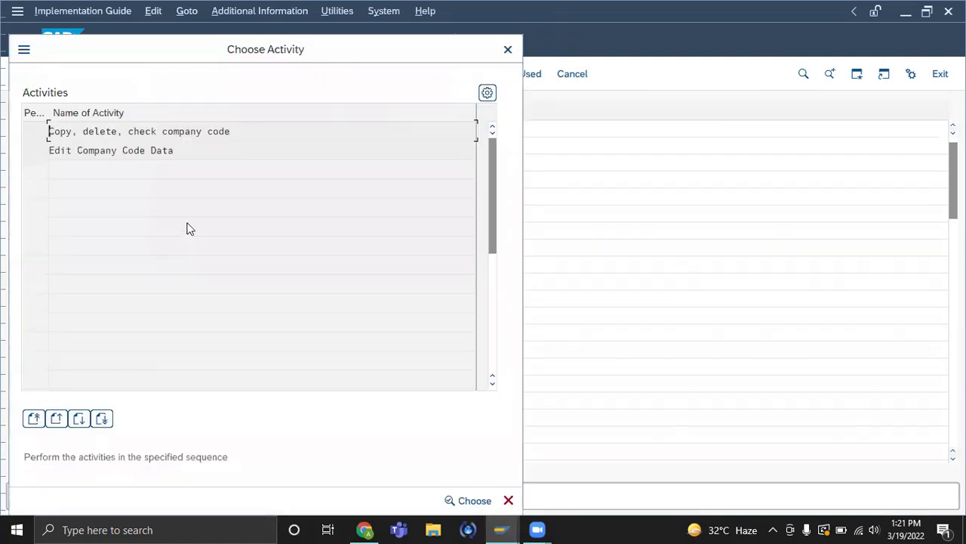
Step: Start copying a company code from the Copy, delete, check company code activity
double_click(299, 133)
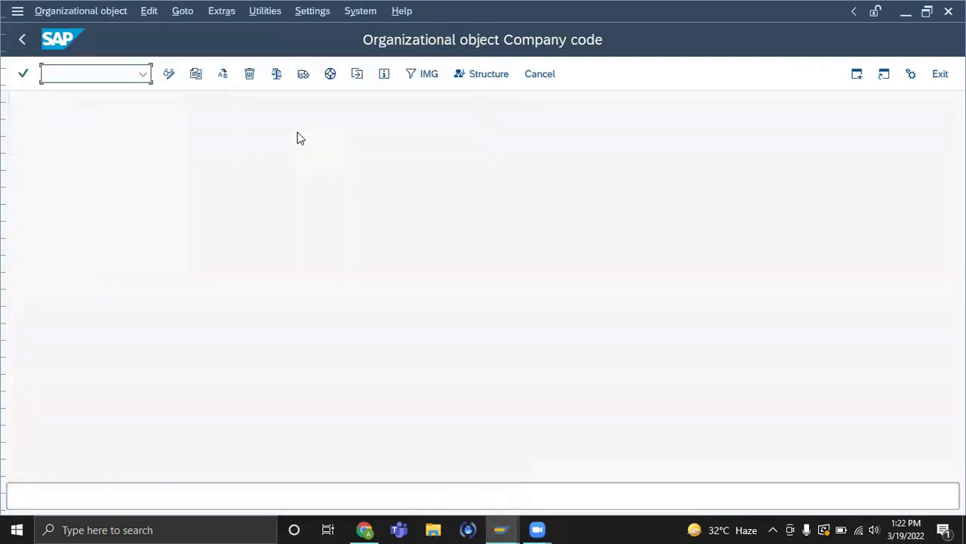
left_click(198, 74)
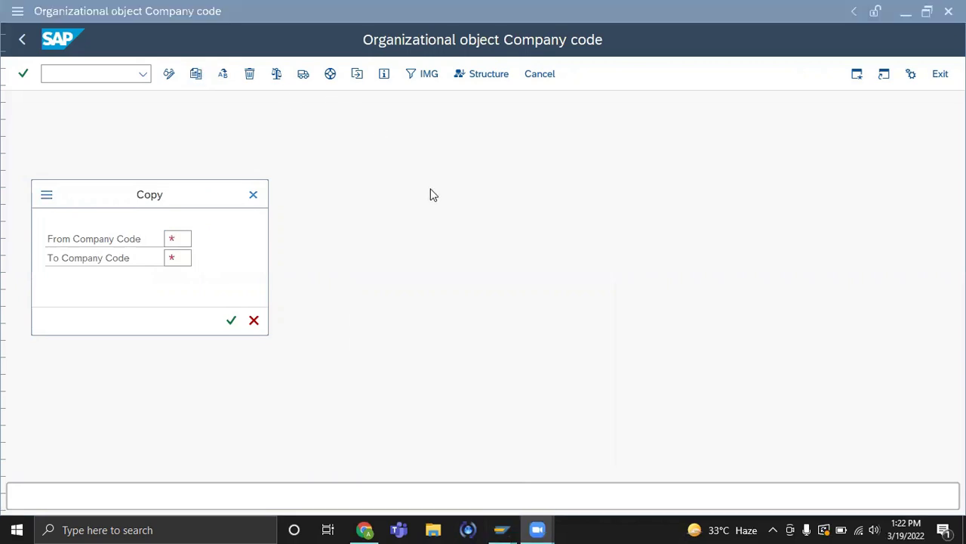
Step: Cancel the company code copy and start a new SAP session
left_click(546, 309)
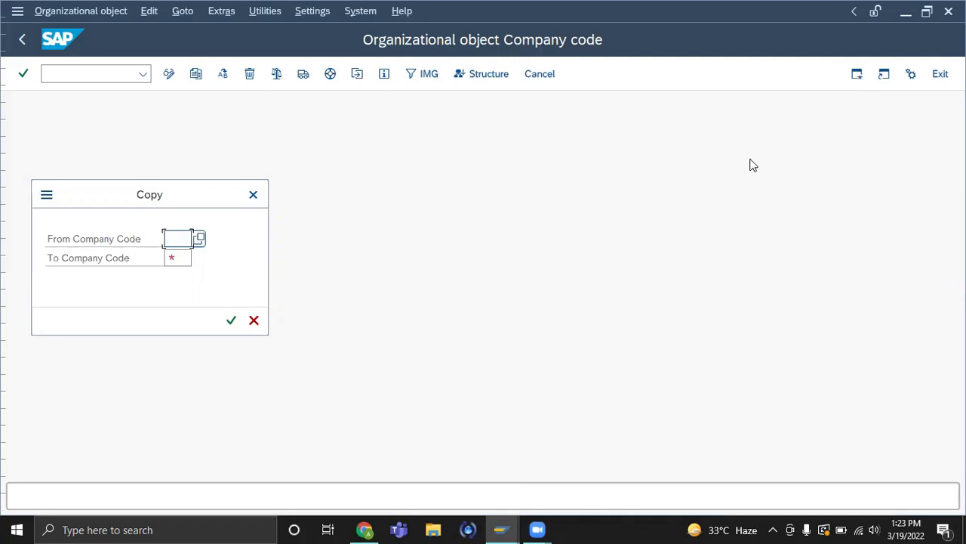
left_click(254, 196)
left_click(858, 74)
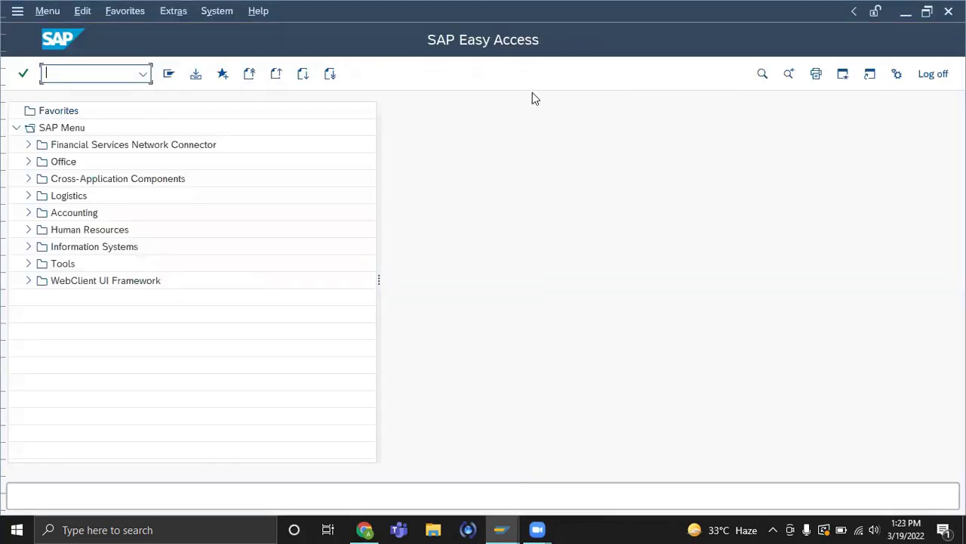
Step: Run SPRO and expand Enterprise Structure > Definition > Financial Accounting in the Reference IMG
type("spro")
key("Return")
left_click(171, 74)
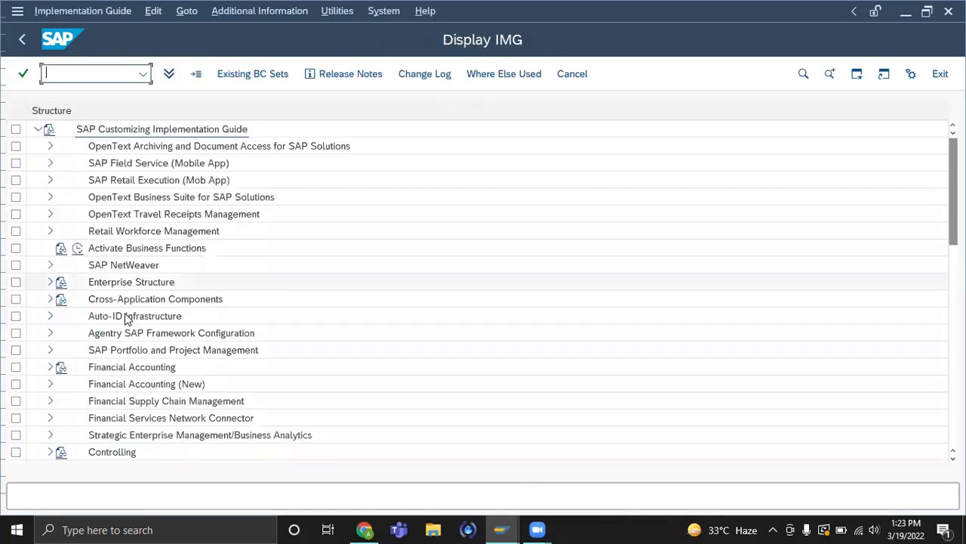
left_click(51, 282)
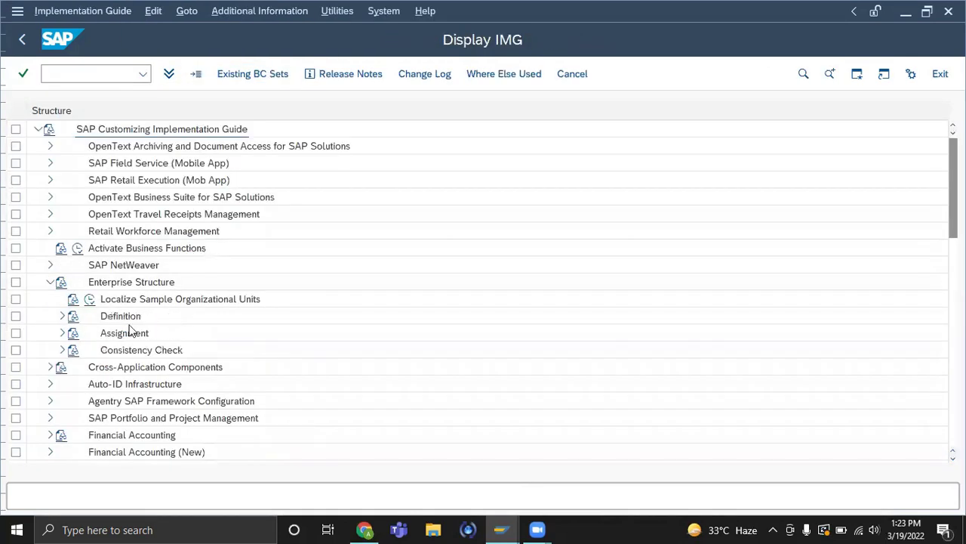
left_click(63, 316)
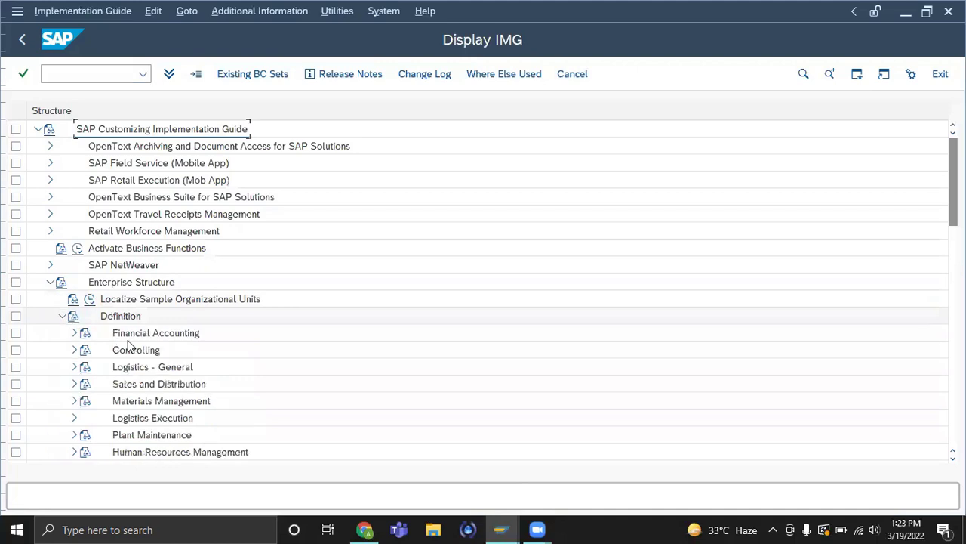
left_click(75, 333)
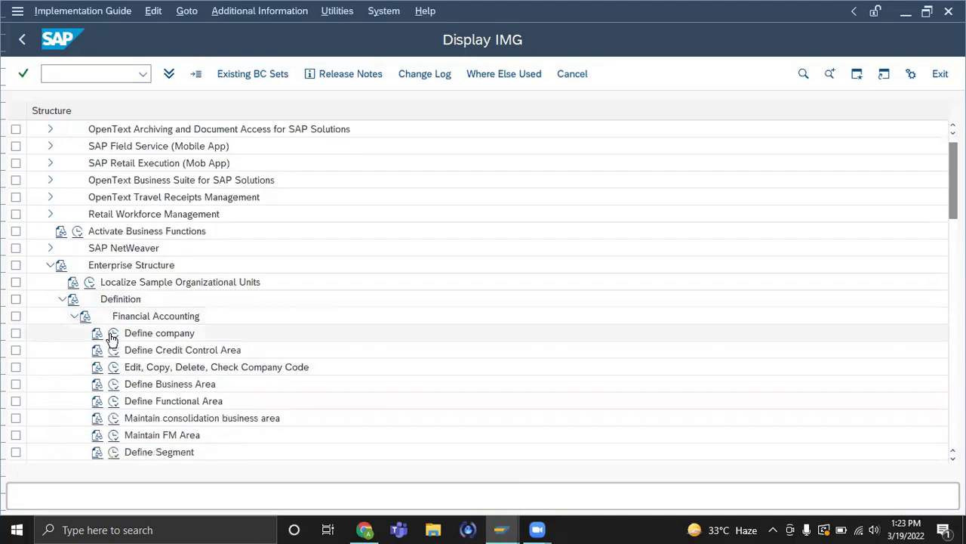
Step: Retry the company code copy, cancel it, and return to the IMG tree
left_click(112, 366)
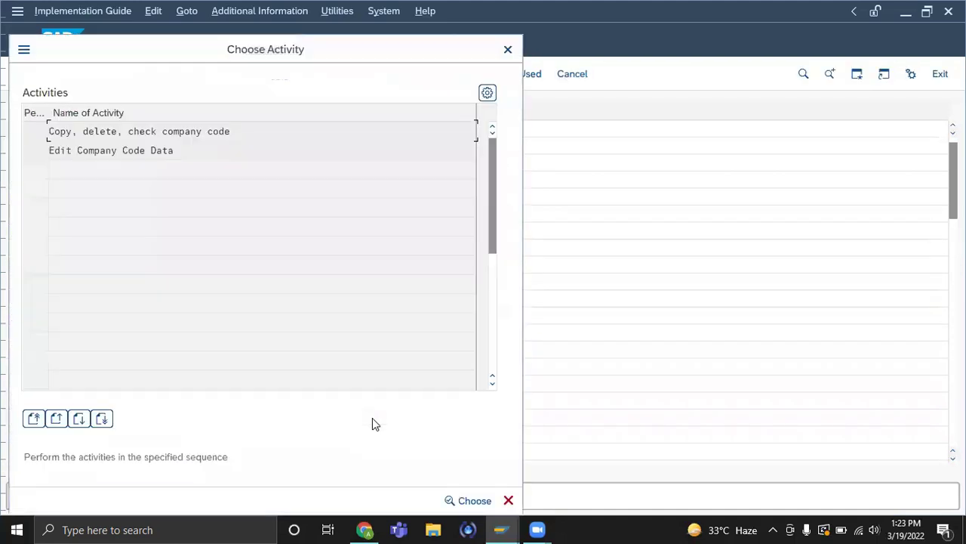
double_click(147, 154)
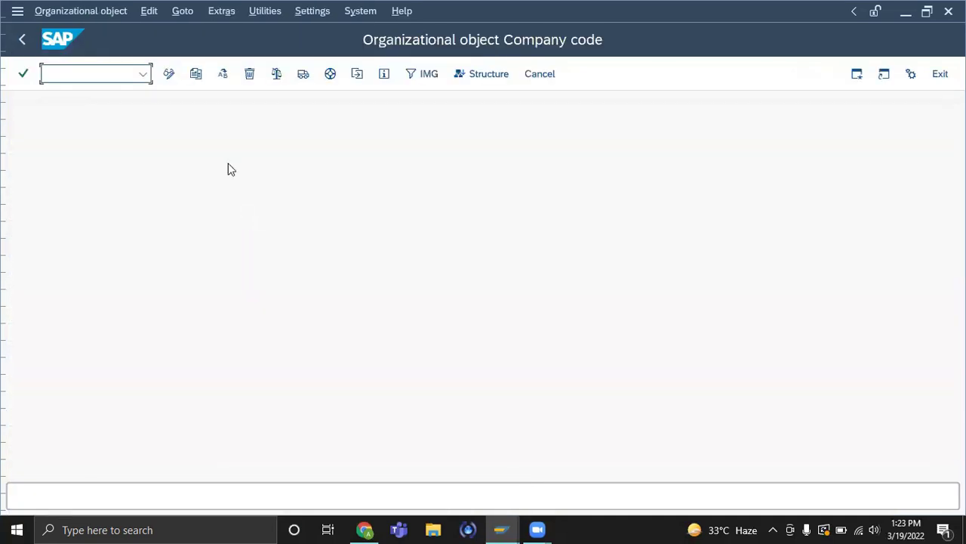
left_click(195, 73)
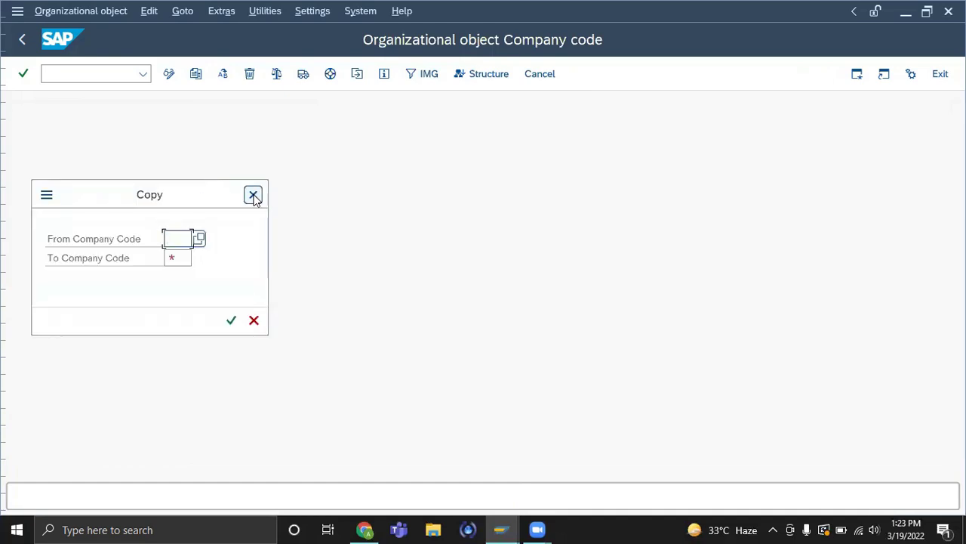
left_click(254, 196)
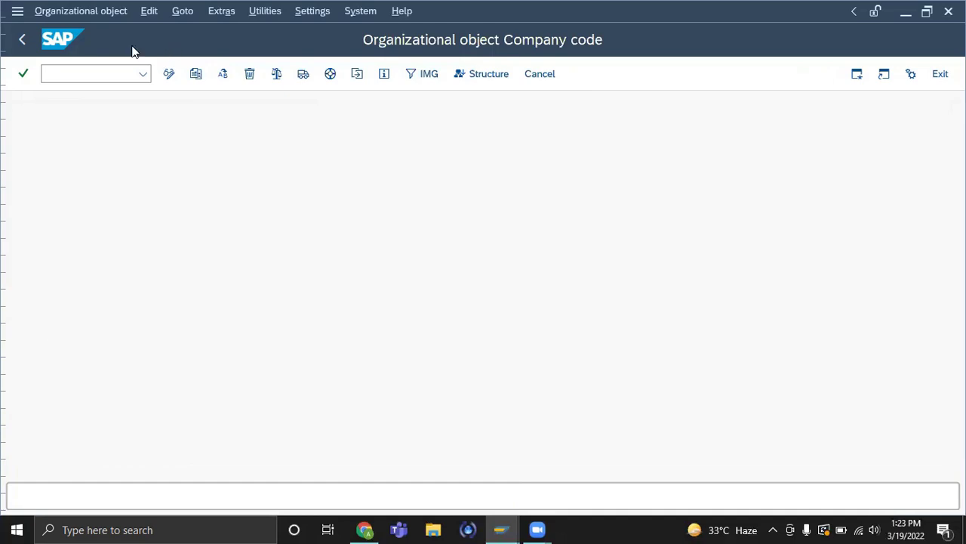
left_click(23, 42)
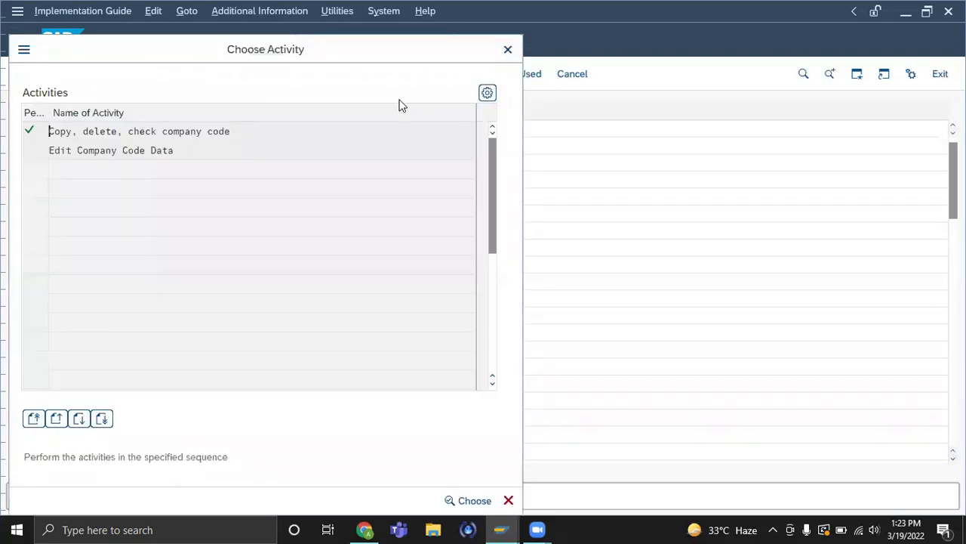
key("Escape")
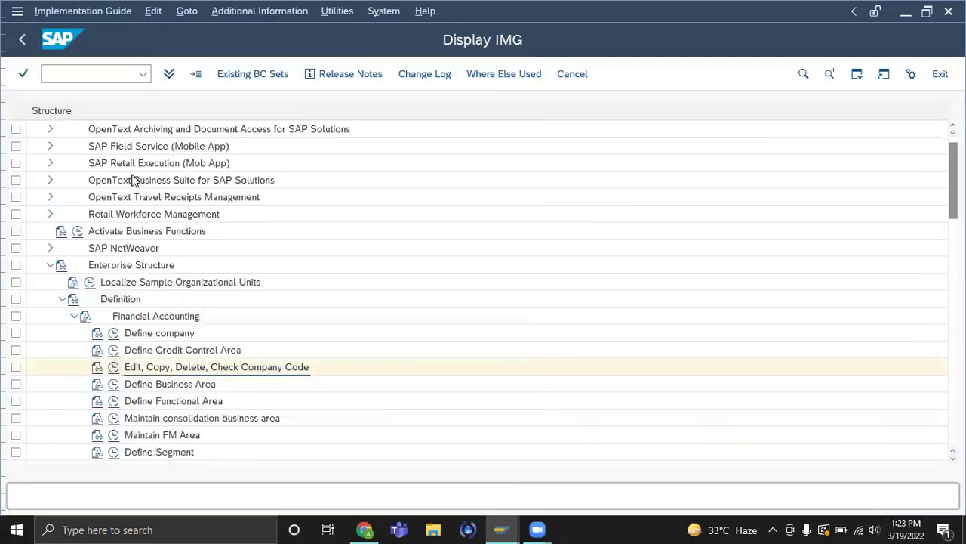
Step: Begin a new entry in Define company, then open another SAP session
left_click(73, 317)
left_click(73, 316)
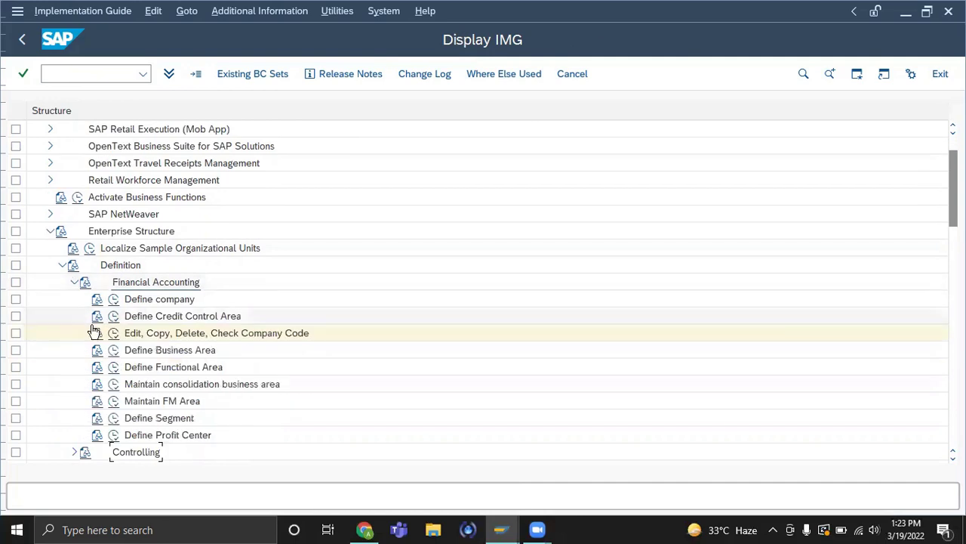
left_click(114, 299)
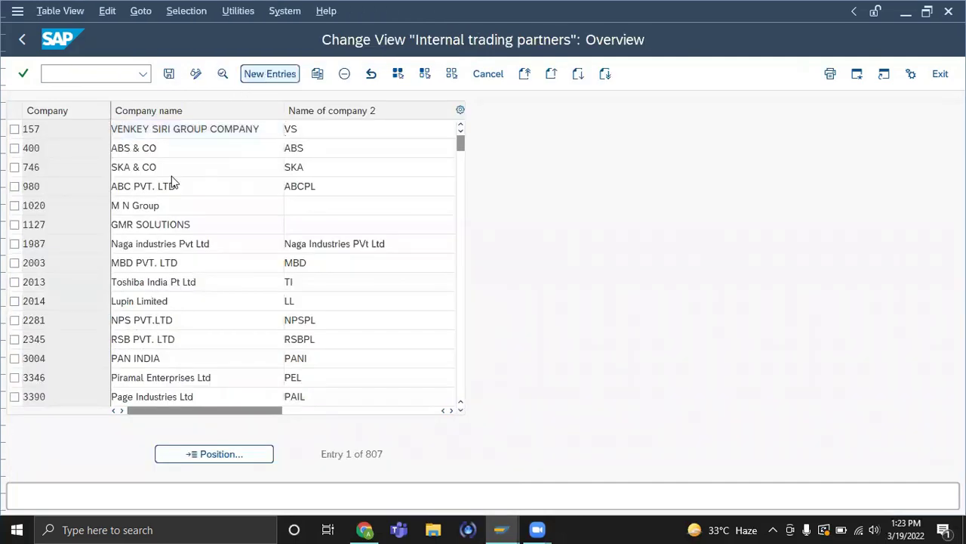
left_click(267, 74)
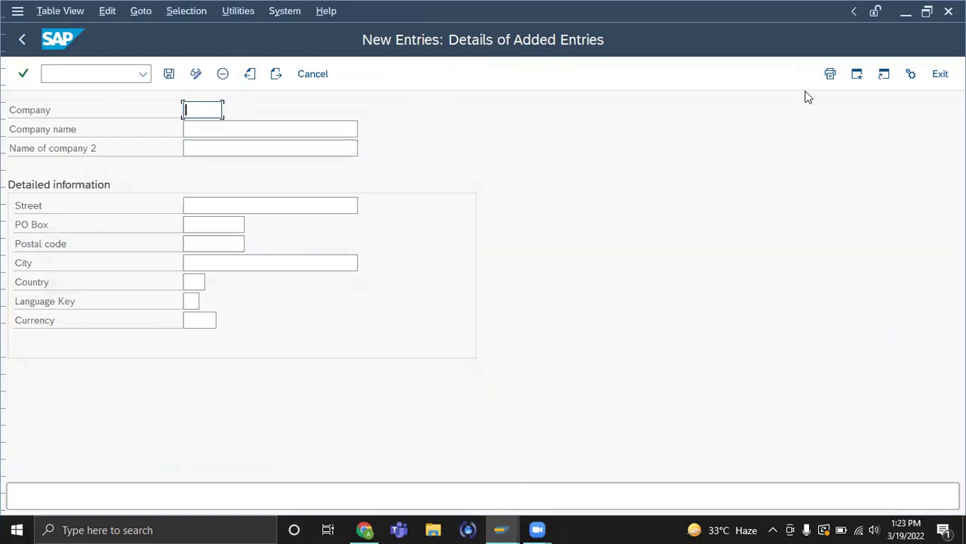
left_click(857, 76)
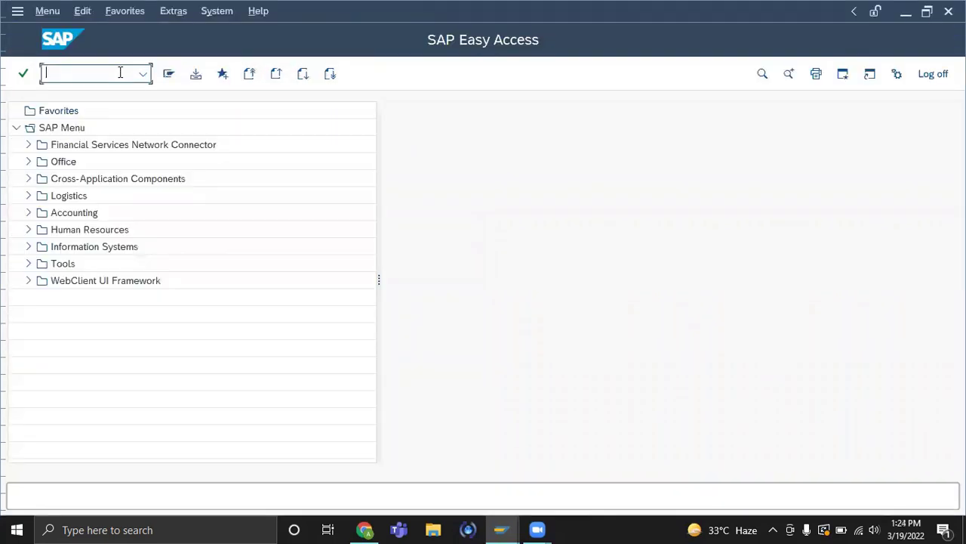
Step: Run SPRO and execute Define company under Enterprise Structure > Definition > Financial Accounting
type("spro")
key("Return")
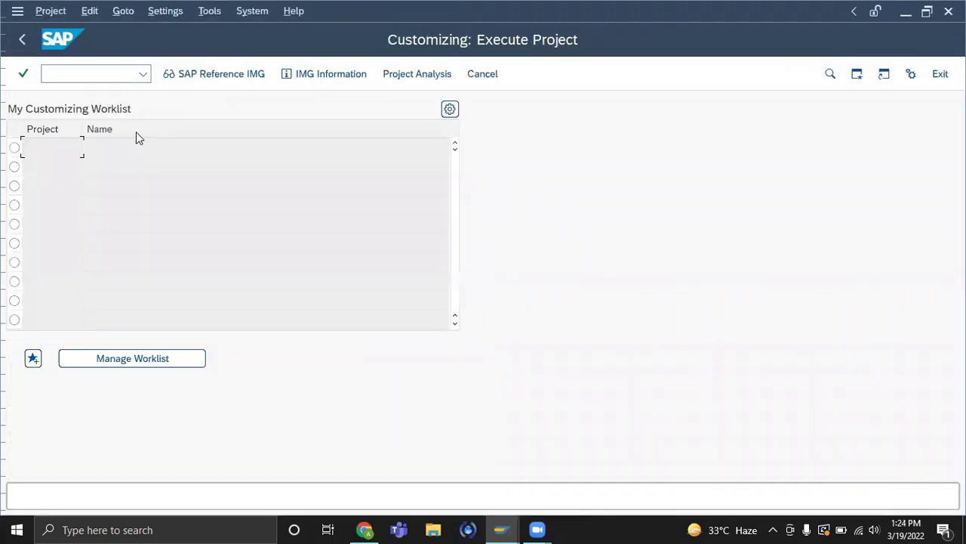
left_click(185, 81)
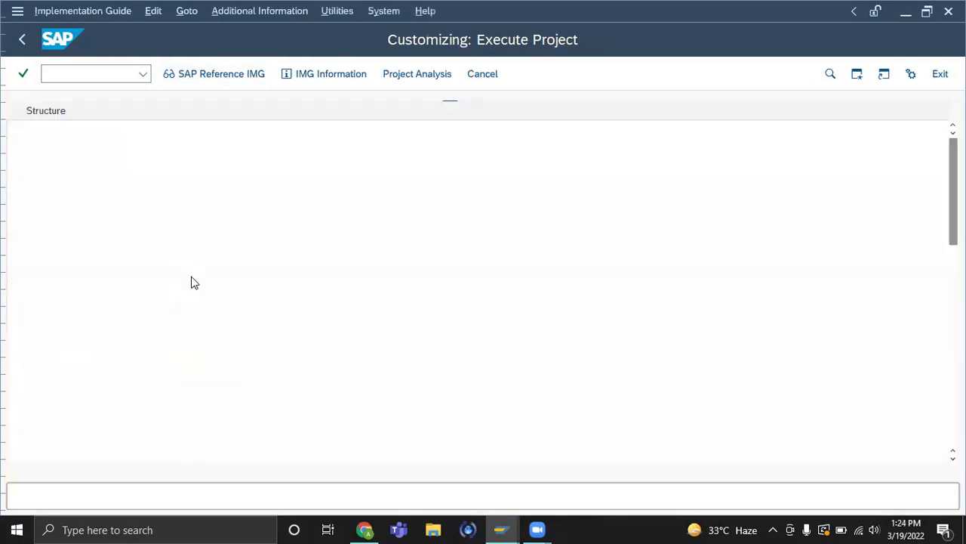
left_click(49, 282)
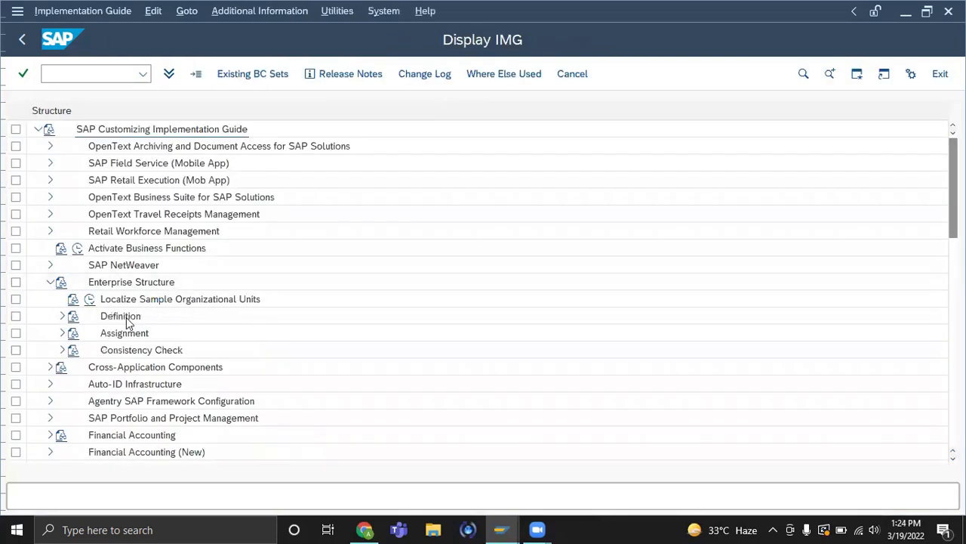
left_click(72, 316)
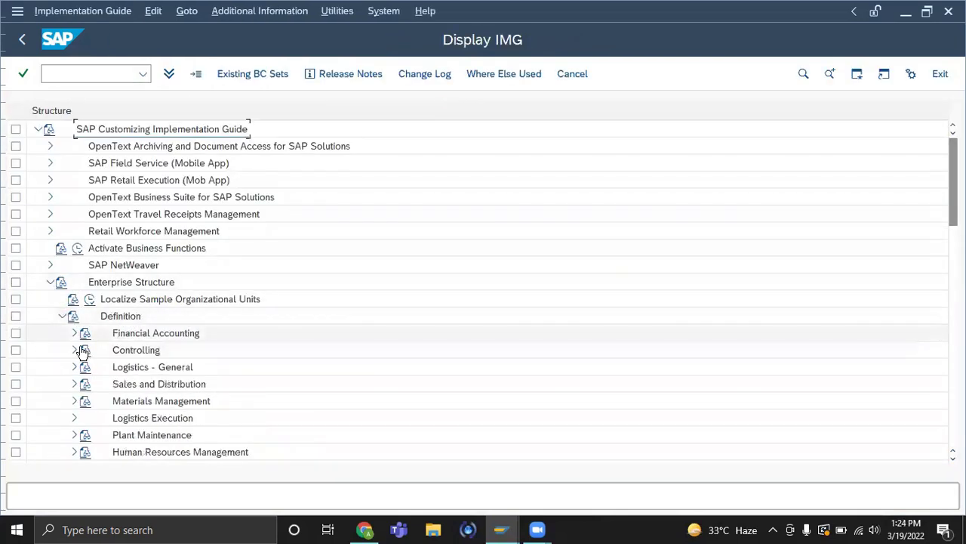
left_click(73, 333)
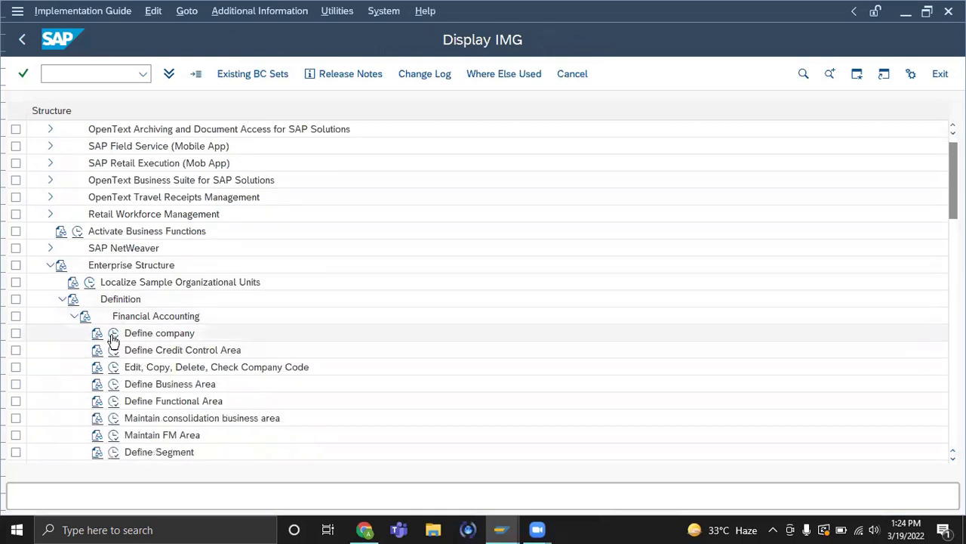
left_click(111, 336)
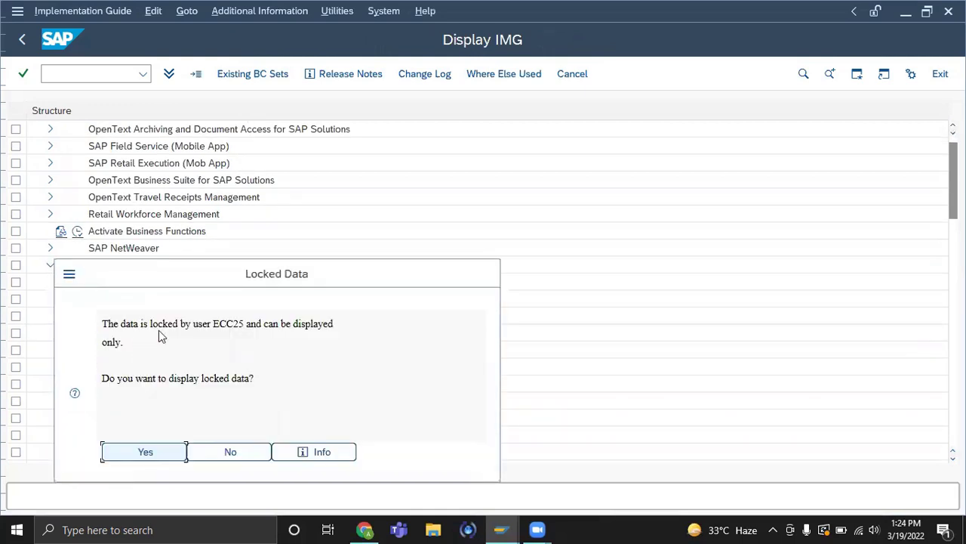
Step: Review the locking user details and decline display-only access to Define company
left_click_drag(168, 275, 444, 209)
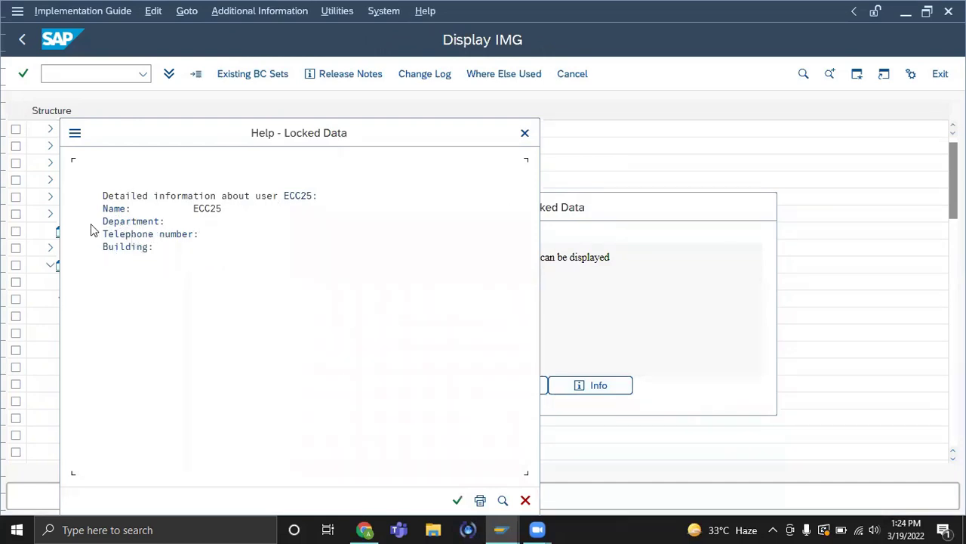
left_click(526, 134)
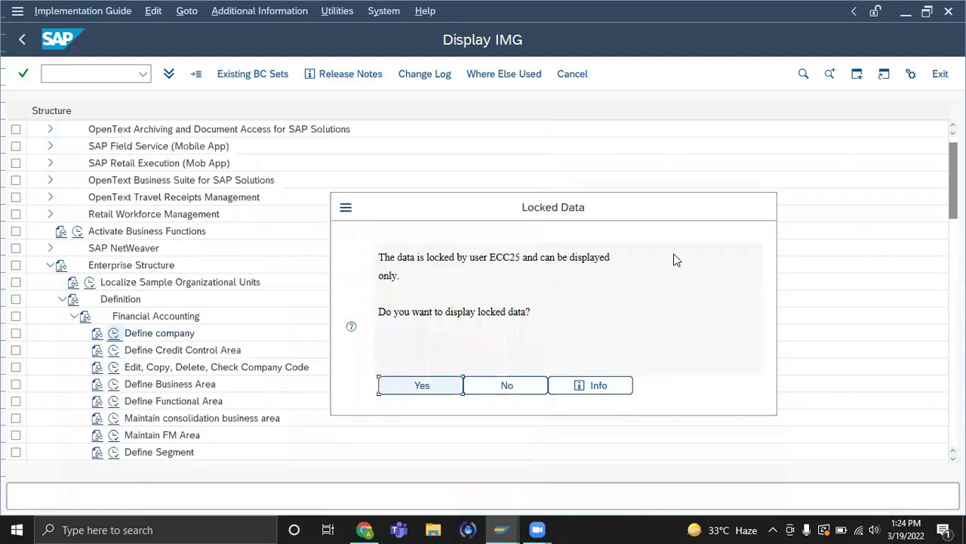
left_click(505, 386)
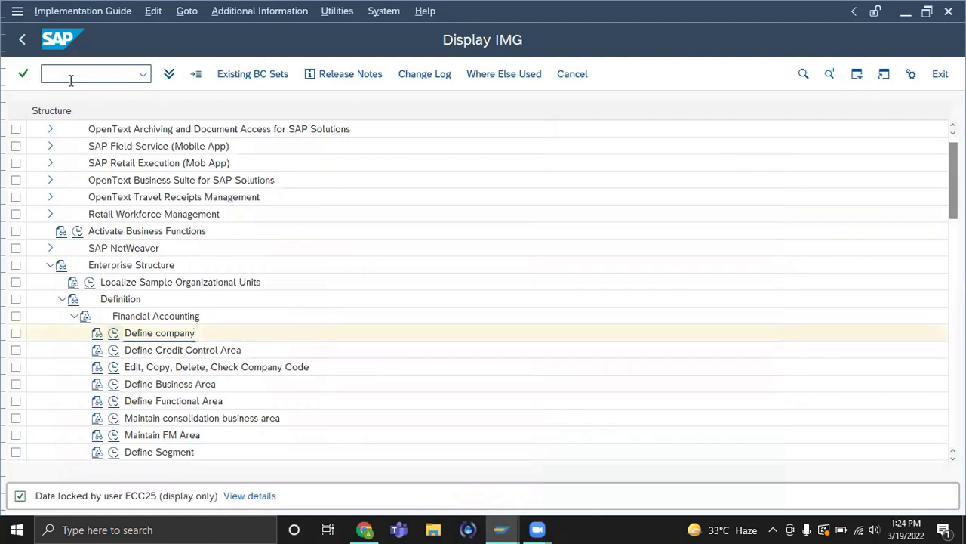
Step: Open SM12 and list client 800 lock entries for all users with the user filter cleared
key("shift+F3")
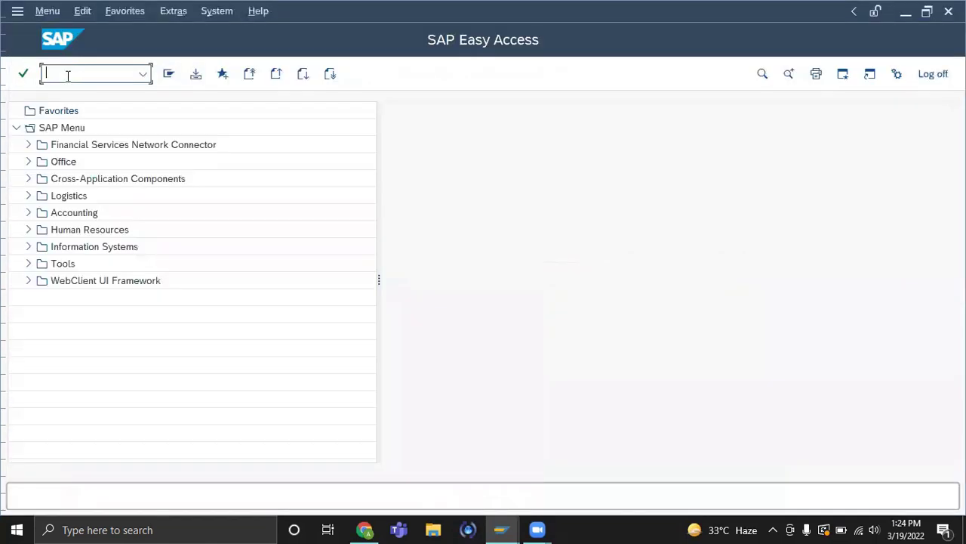
type("sm12")
key("Return")
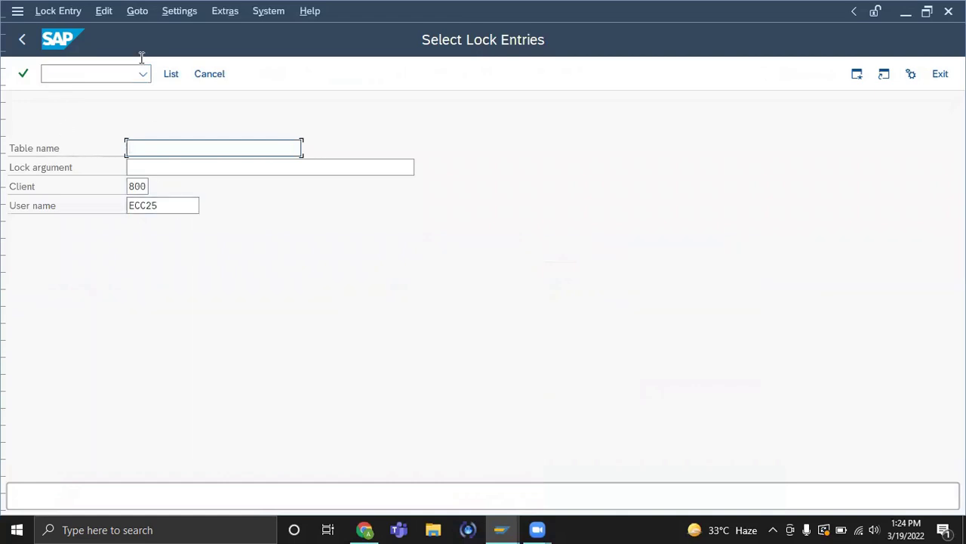
left_click(91, 68)
type("/")
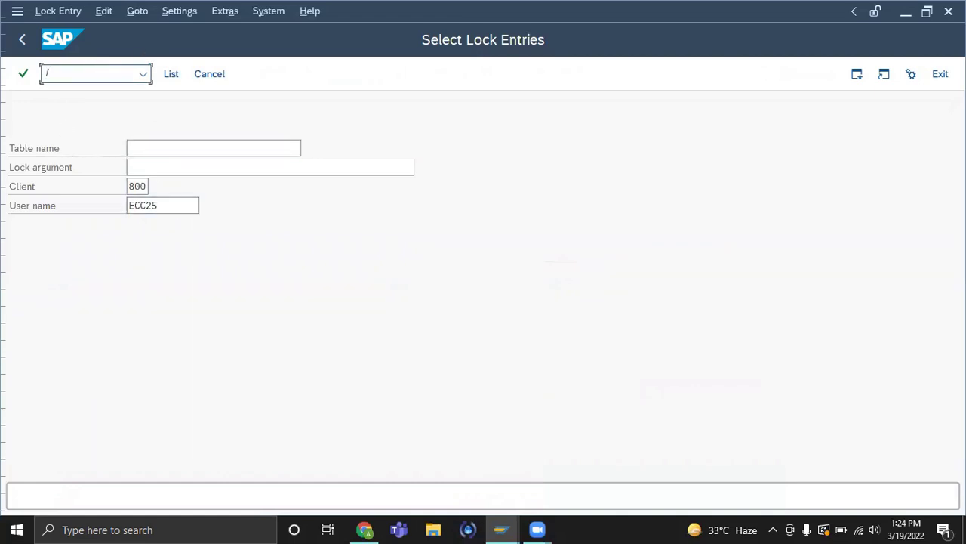
type("nsm12")
key("Return")
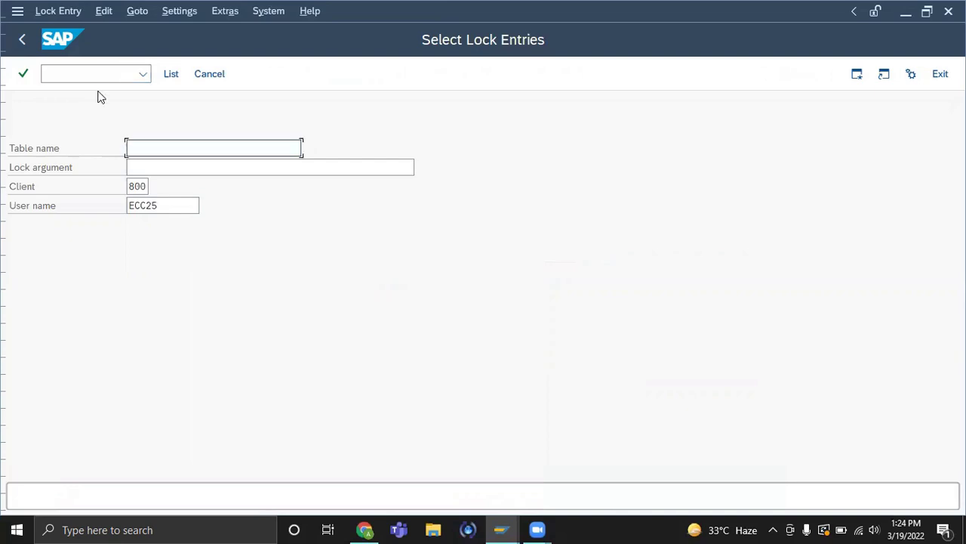
key("Tab")
key("Tab")
key("Tab")
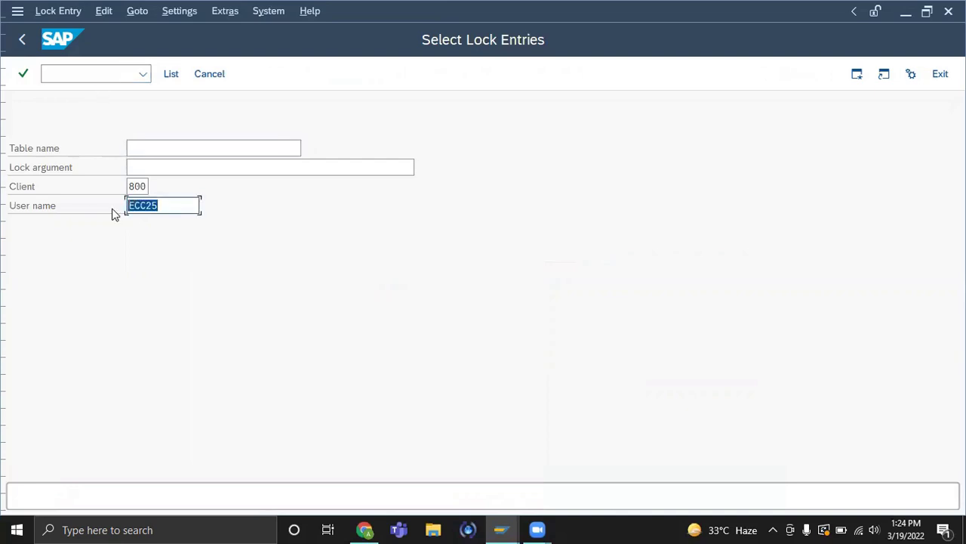
key("BackSpace")
key("Return")
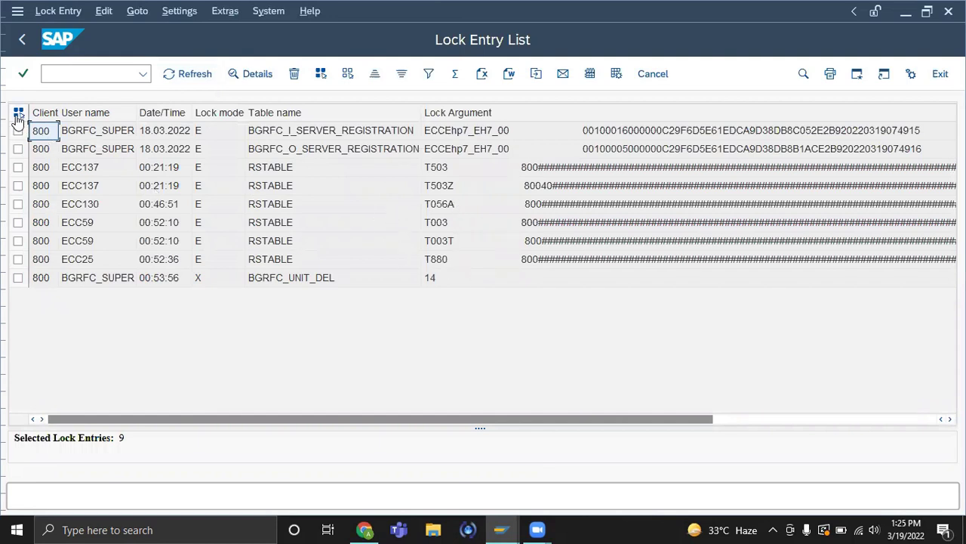
Step: Delete all lock entries, leaving only the two BGRFC server registration locks
left_click(19, 112)
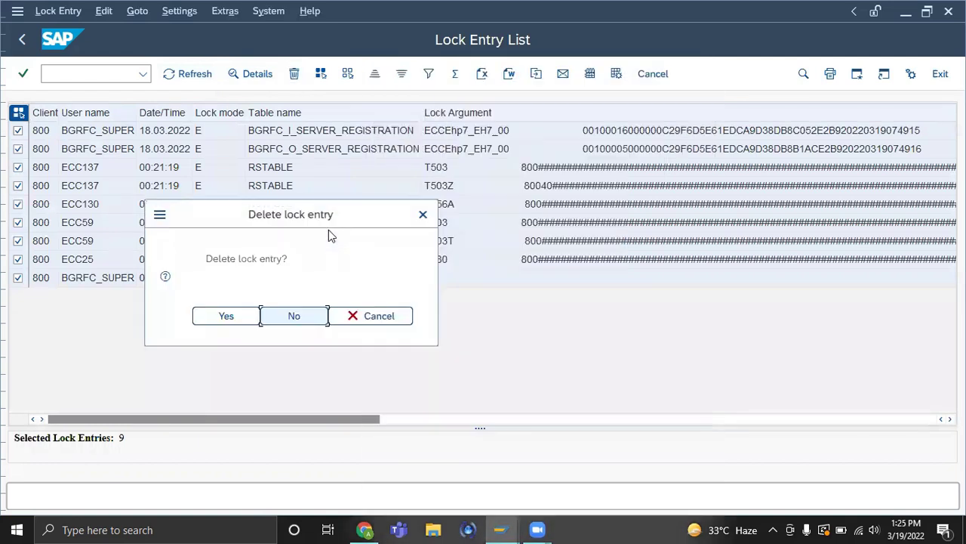
left_click(225, 317)
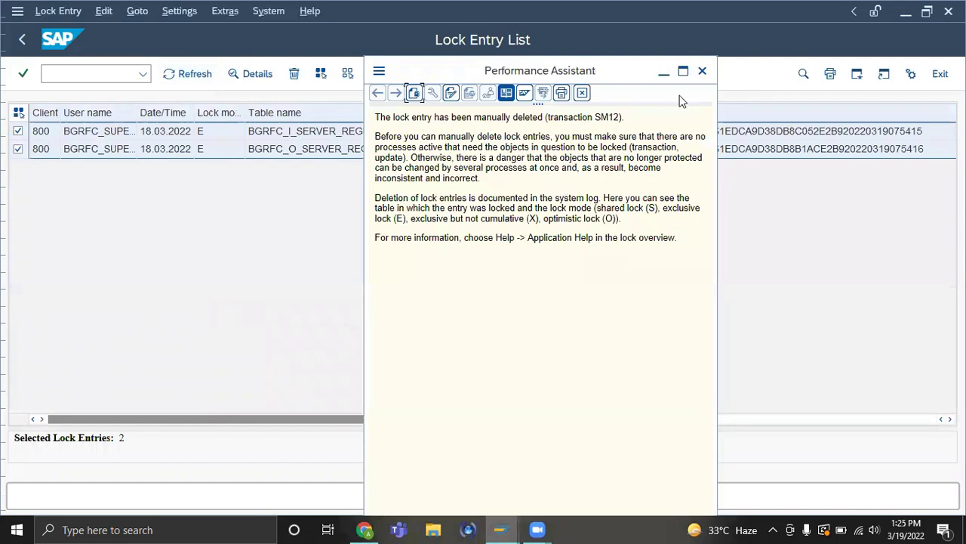
left_click(702, 70)
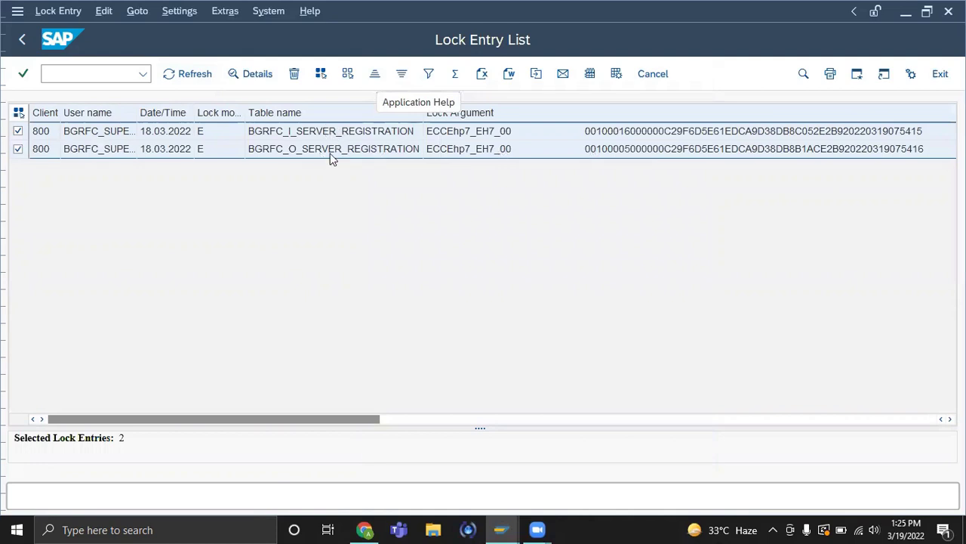
Step: Close the New Entries, Display IMG and organizational object windows, then refresh the Lock Entry List
left_click(505, 529)
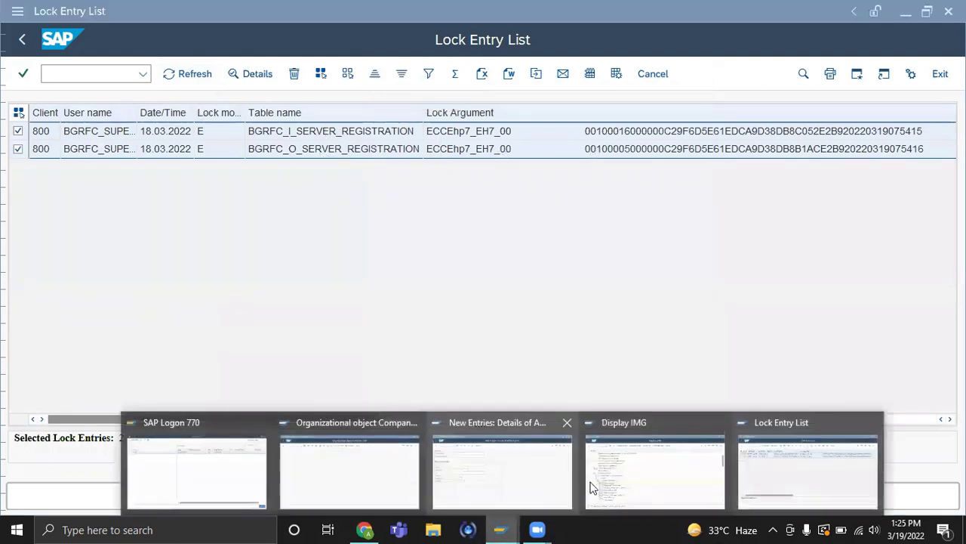
left_click(565, 422)
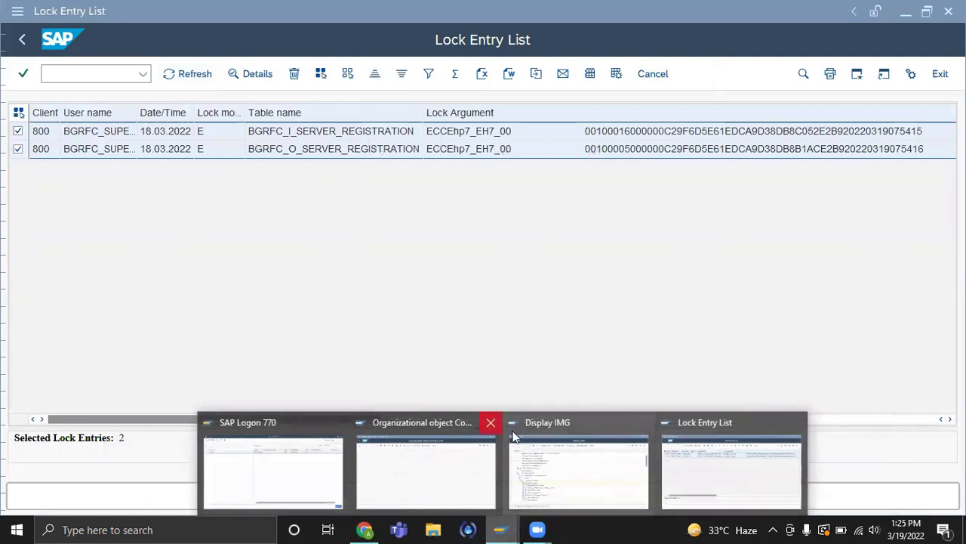
left_click(643, 423)
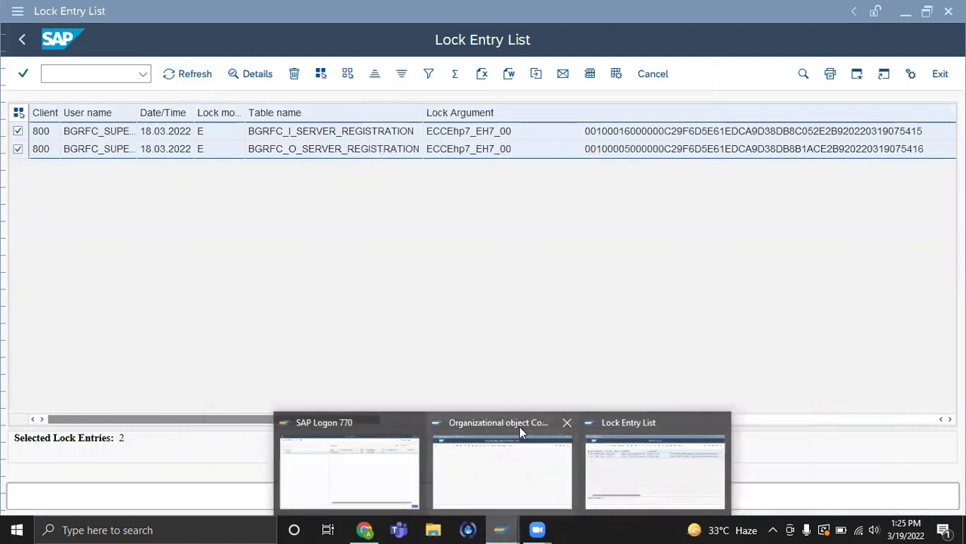
left_click(567, 423)
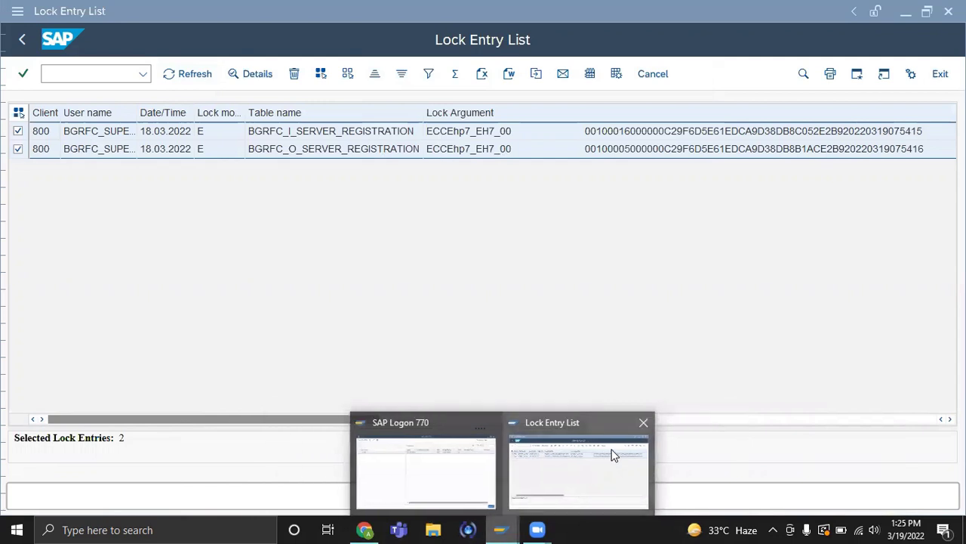
left_click(613, 453)
left_click(202, 73)
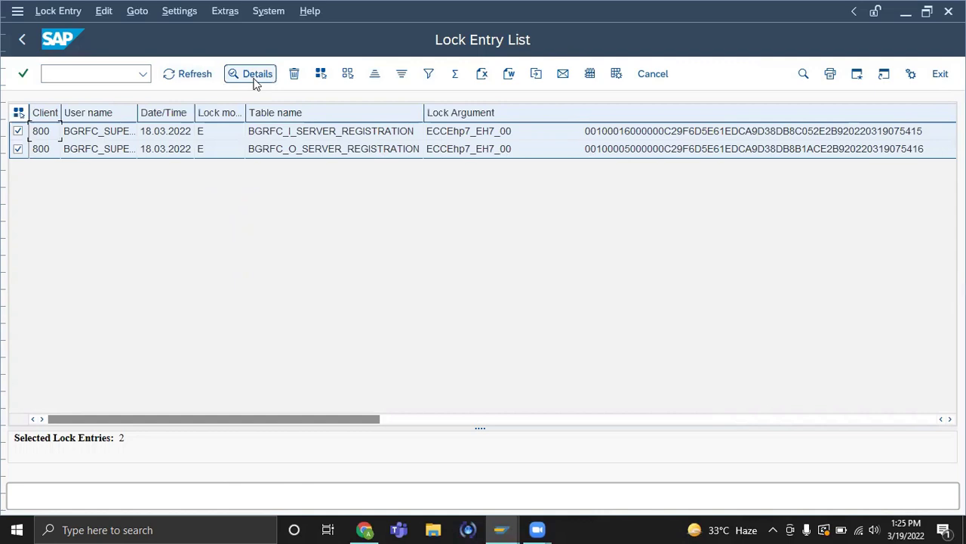
Step: Delete and confirm removal of the two remaining lock entries, then enter /n to leave SM12
left_click(294, 73)
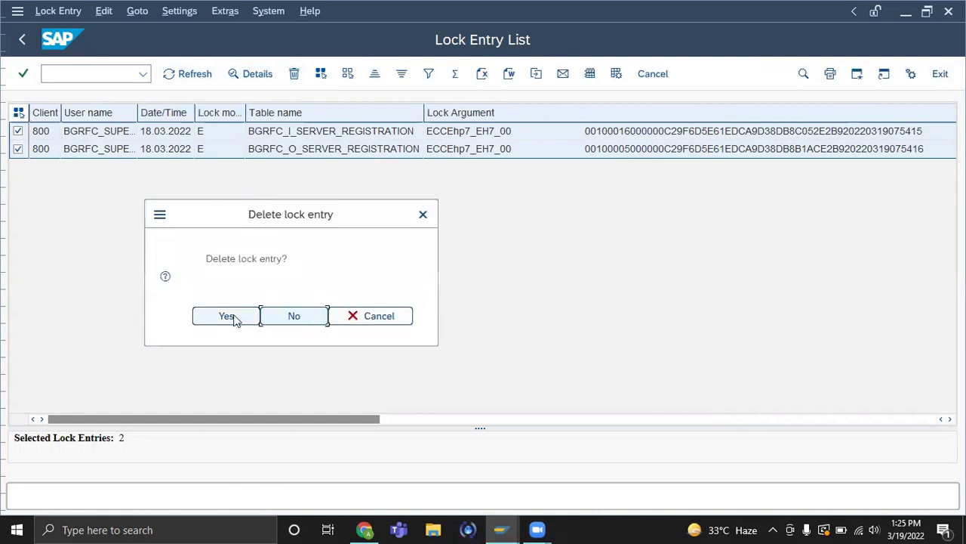
left_click(227, 315)
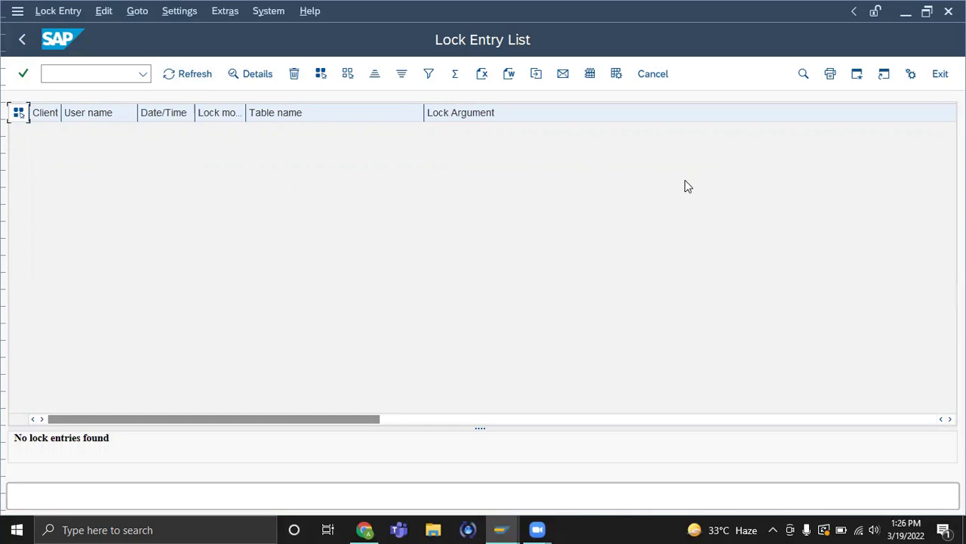
left_click(73, 76)
type("/n")
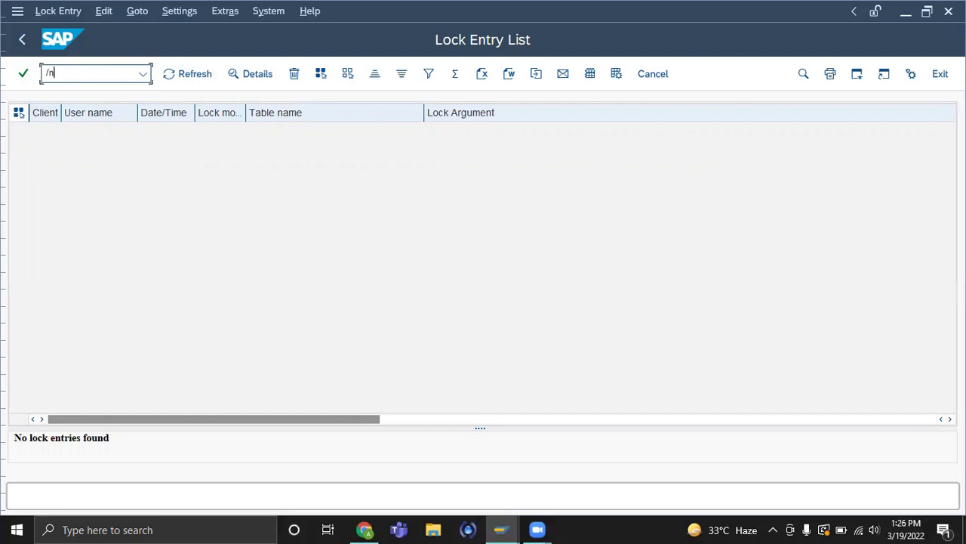